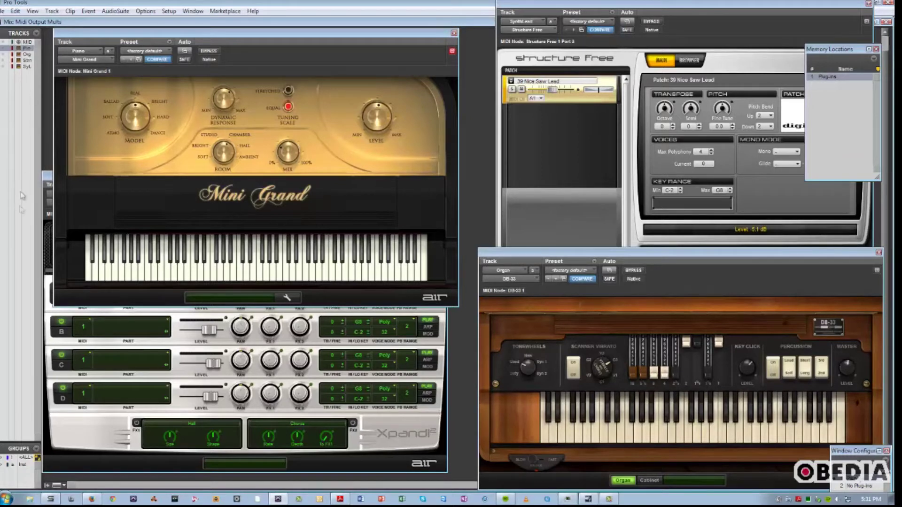
- Bring the Xpand2 and Mini Grand windows forward, then close all instrument plug-in windows
left_click(50, 177)
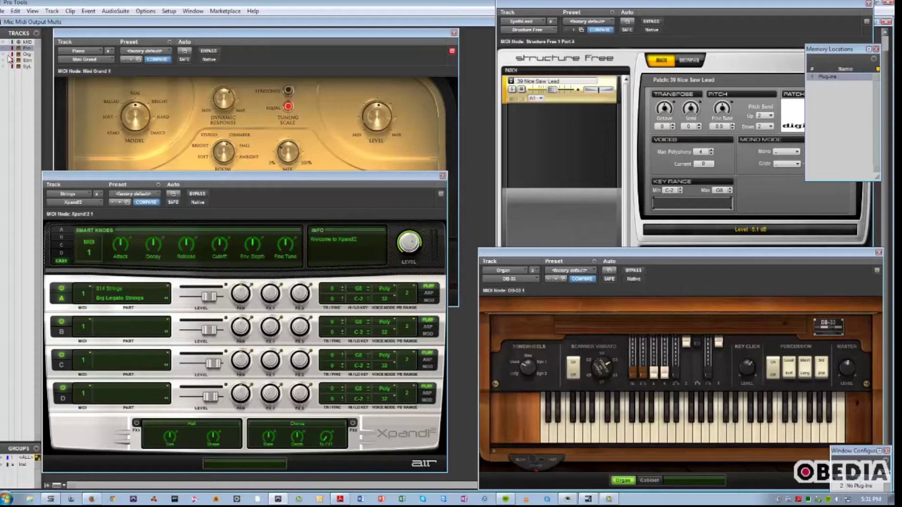
left_click(58, 34)
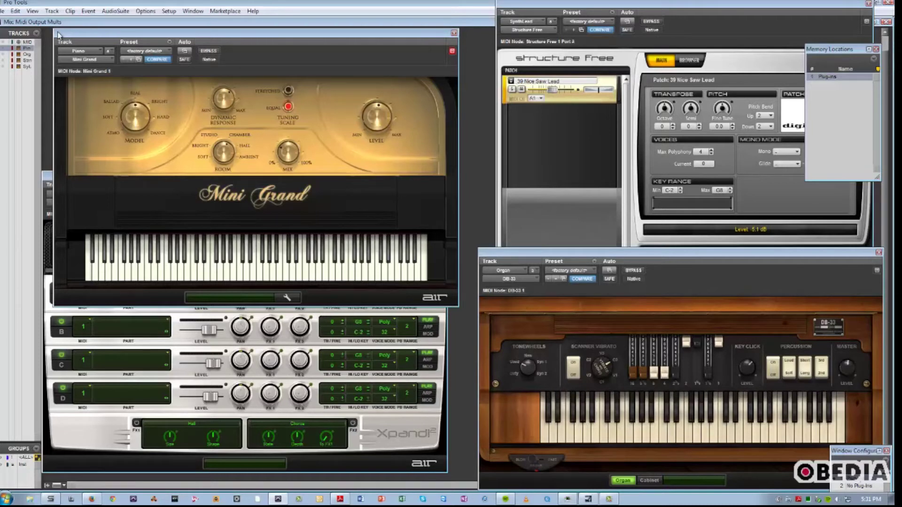
key("KP_Decimal")
key("KP_2")
key("KP_Multiply")
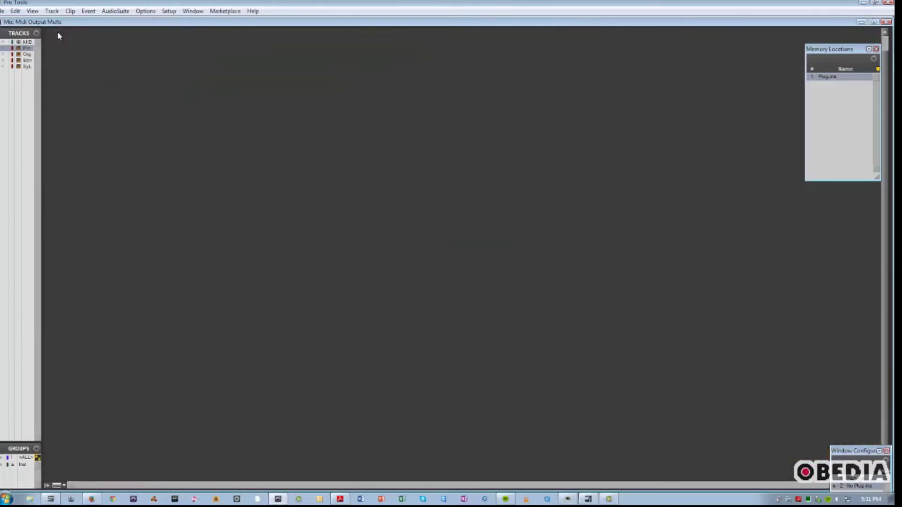
- Show the MIDI Input, Piano, Organ, Strings and SynthLead tracks in the mixer
left_click(6, 47)
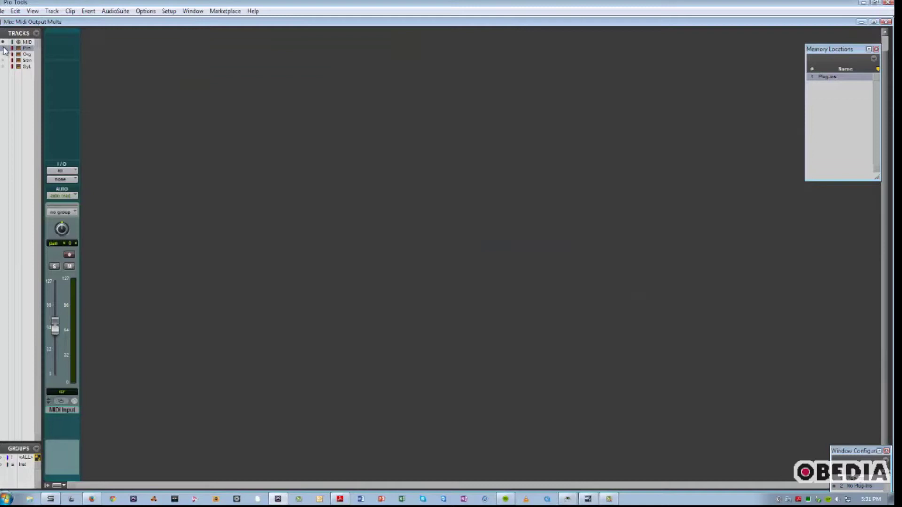
left_click(5, 48)
left_click(5, 54)
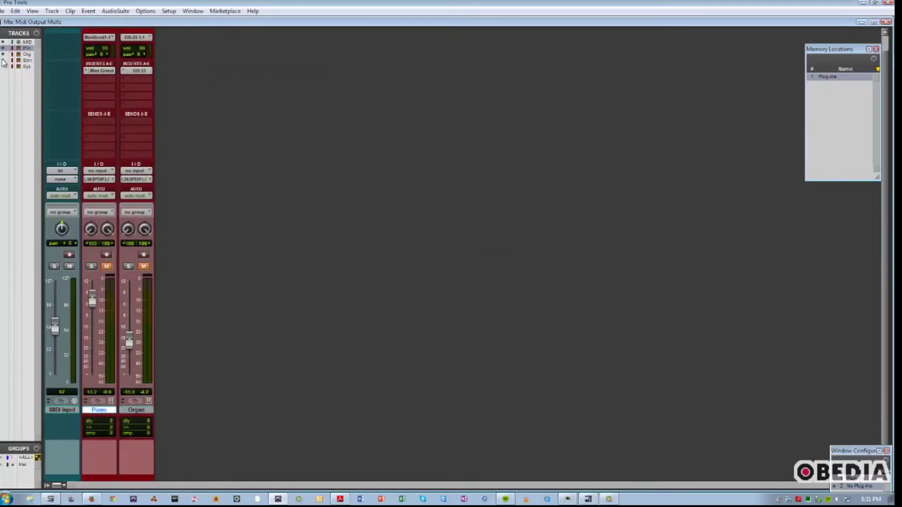
left_click(4, 61)
left_click(4, 66)
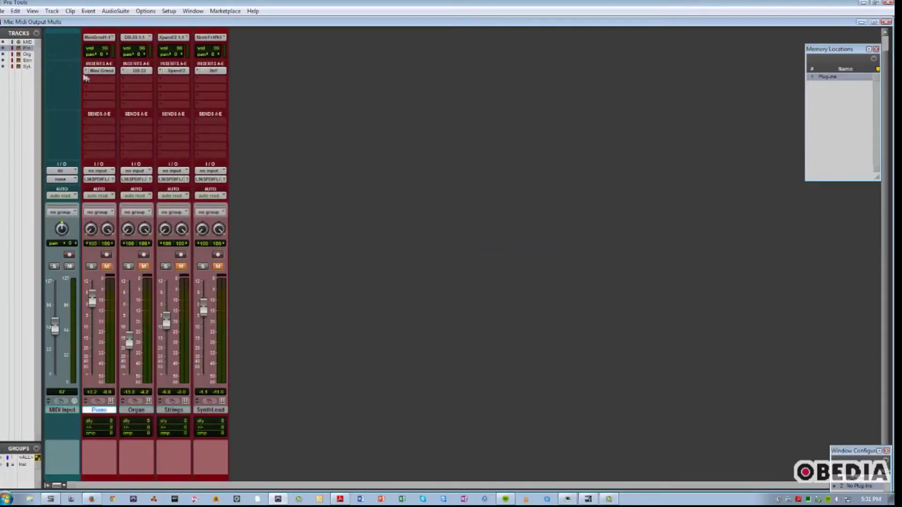
- Briefly open the Mini Grand and Structure Free instruments, then close Structure Free
left_click(101, 72)
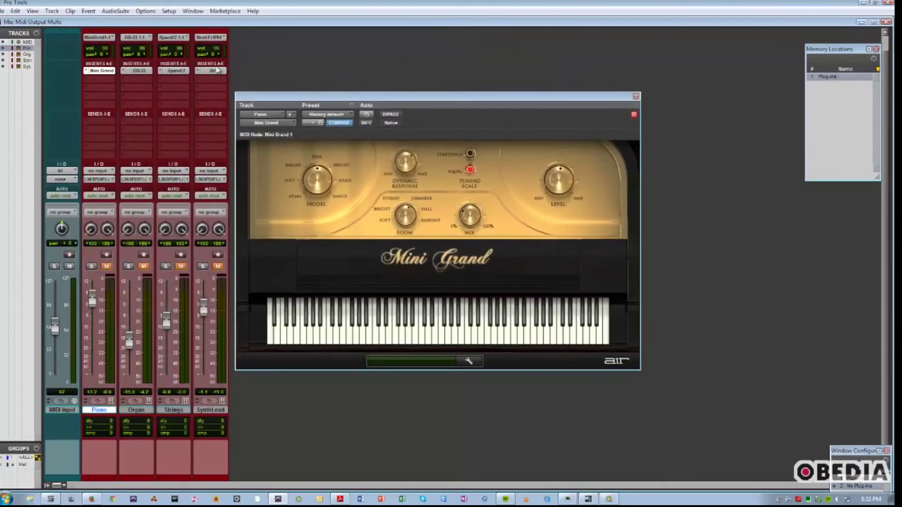
left_click(211, 72)
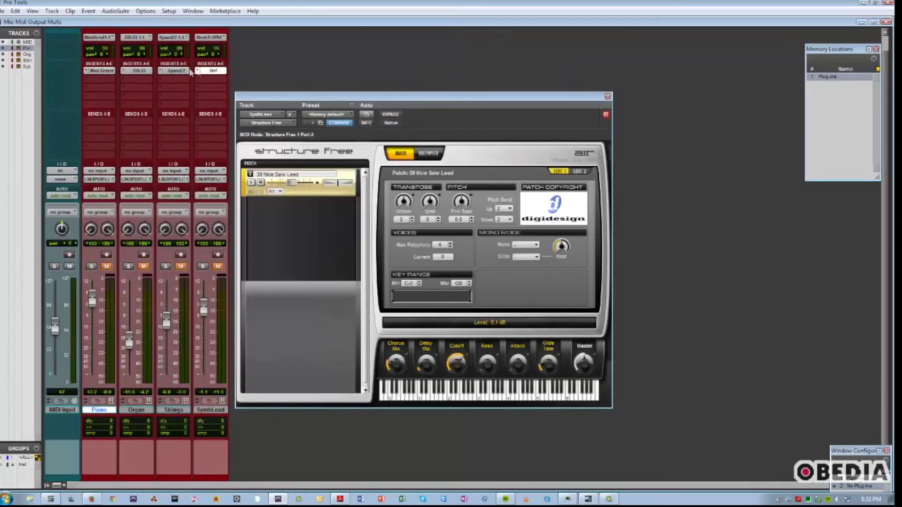
left_click(210, 74)
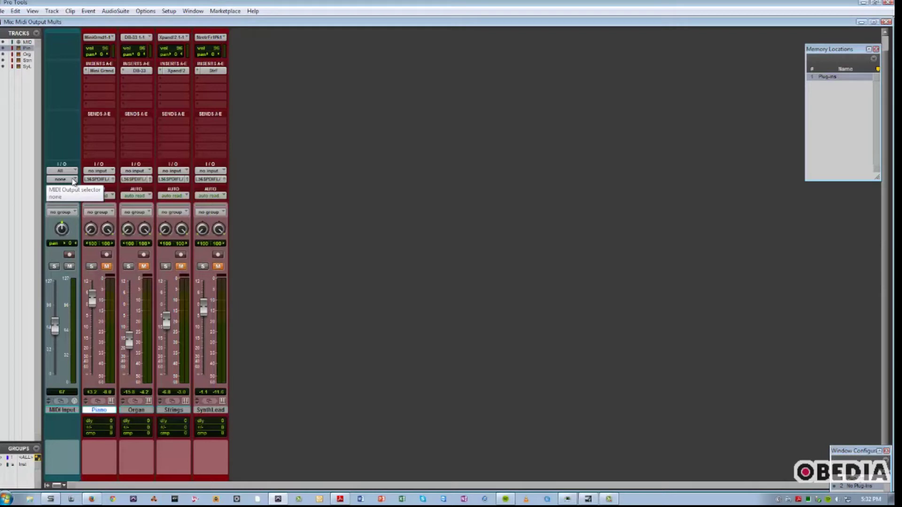
- Route MIDI Input's output to DB-33, Mini Grand, Structure Free Port A ch1 and Xpand2 ch1
left_click(74, 181)
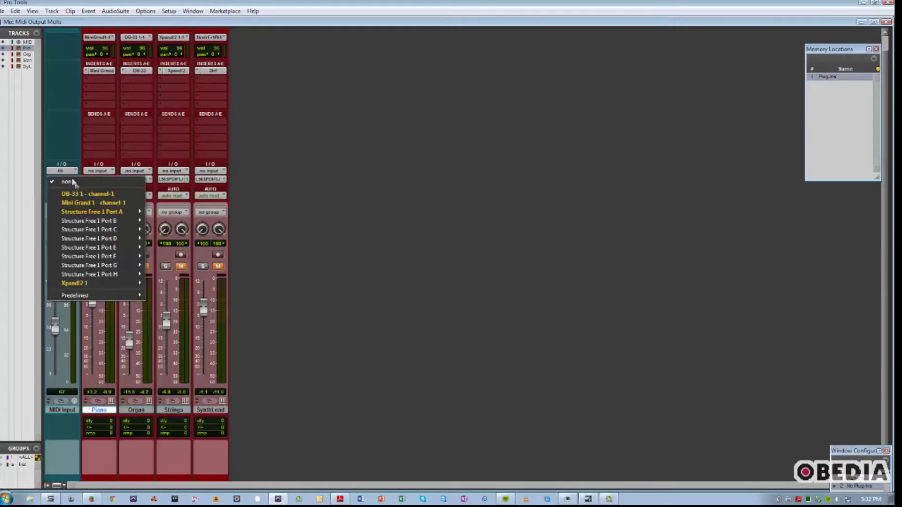
left_click(75, 192)
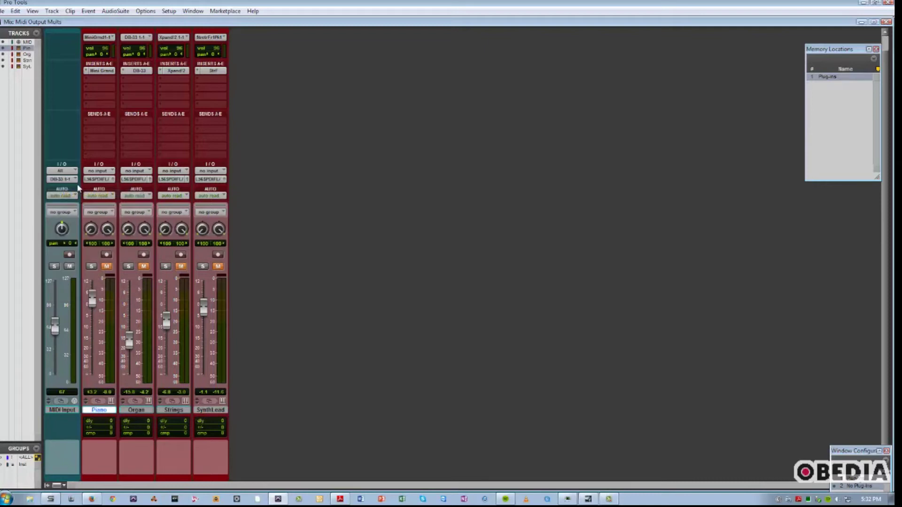
left_click(62, 179)
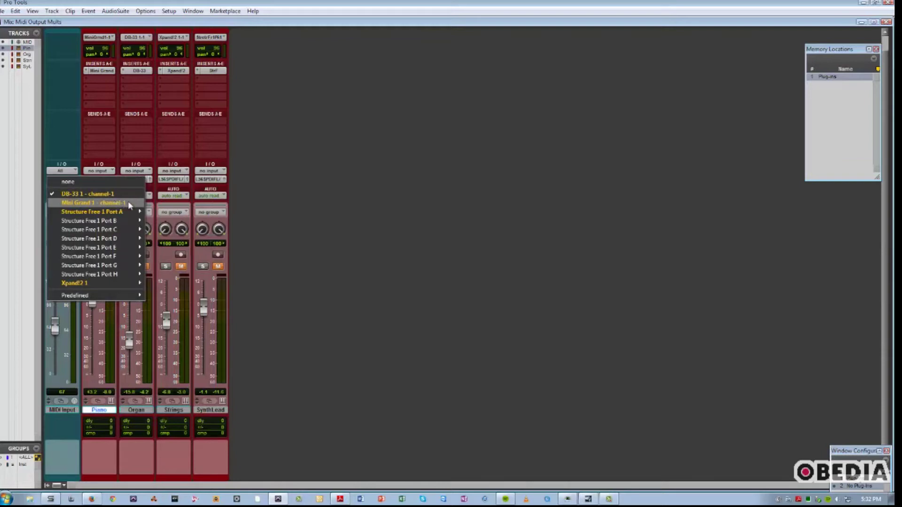
left_click(127, 201)
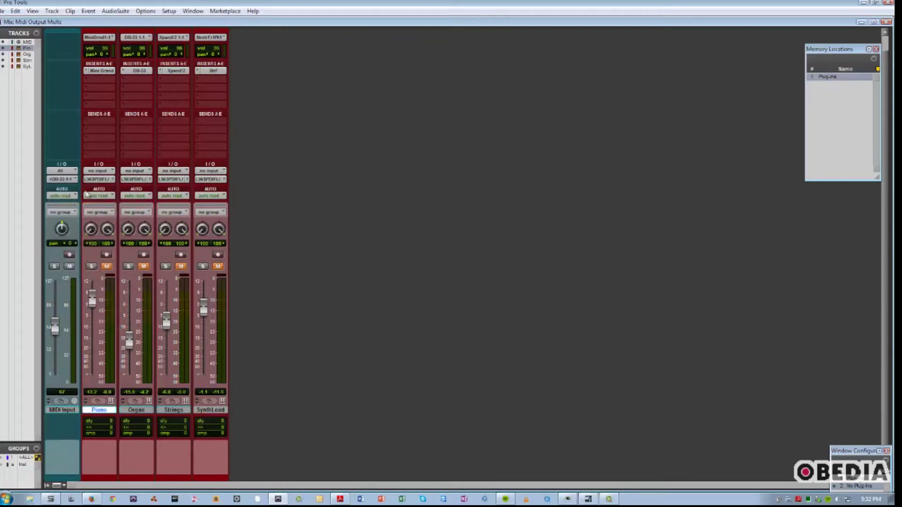
left_click(71, 180)
mouse_move(92, 211)
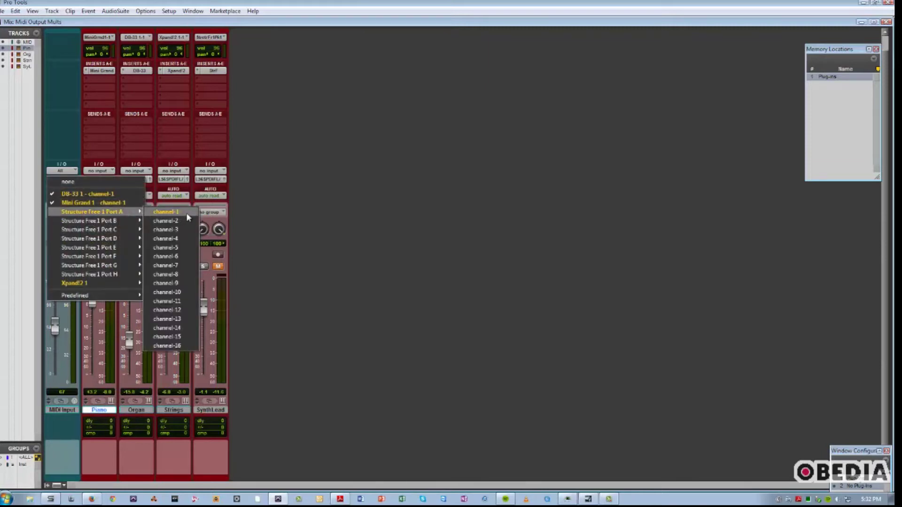
left_click(186, 213)
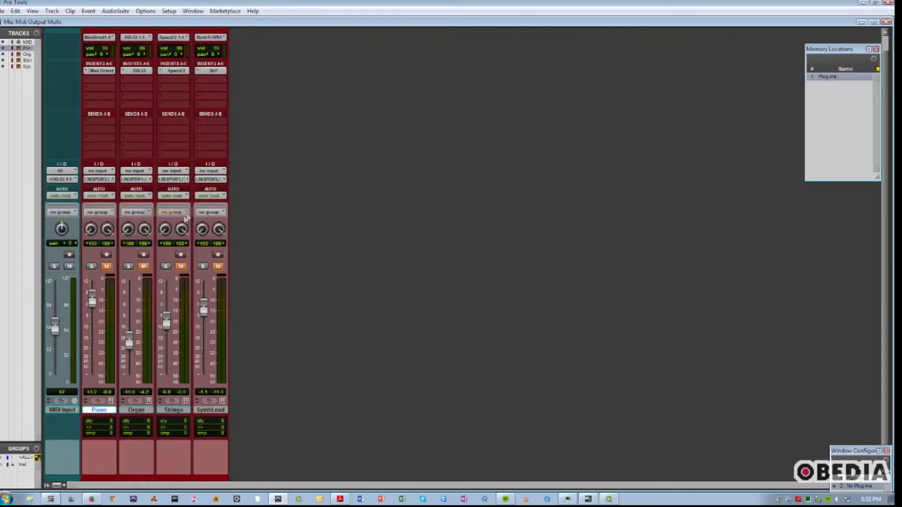
left_click(71, 179)
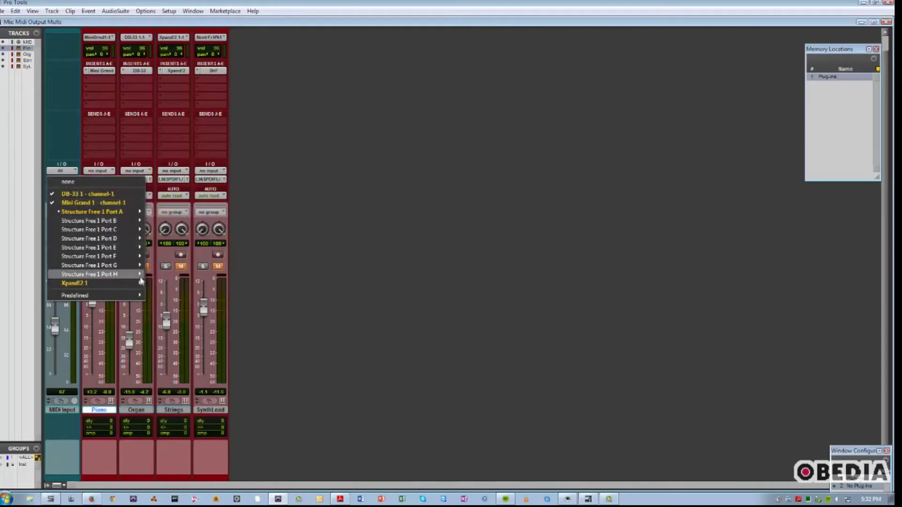
mouse_move(75, 283)
left_click(187, 285)
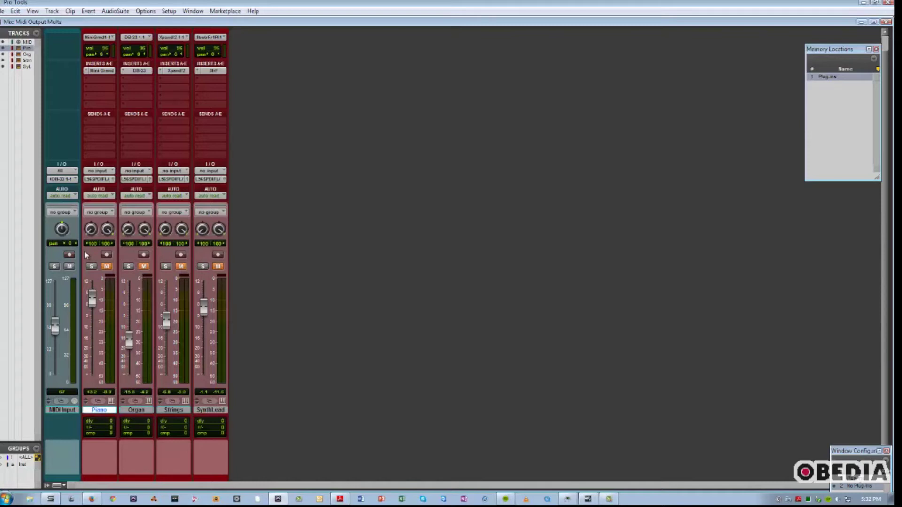
- Record-arm MIDI Input, unmute Piano, Organ, Strings and SynthLead, then stop playback
left_click(69, 255)
left_click(104, 267)
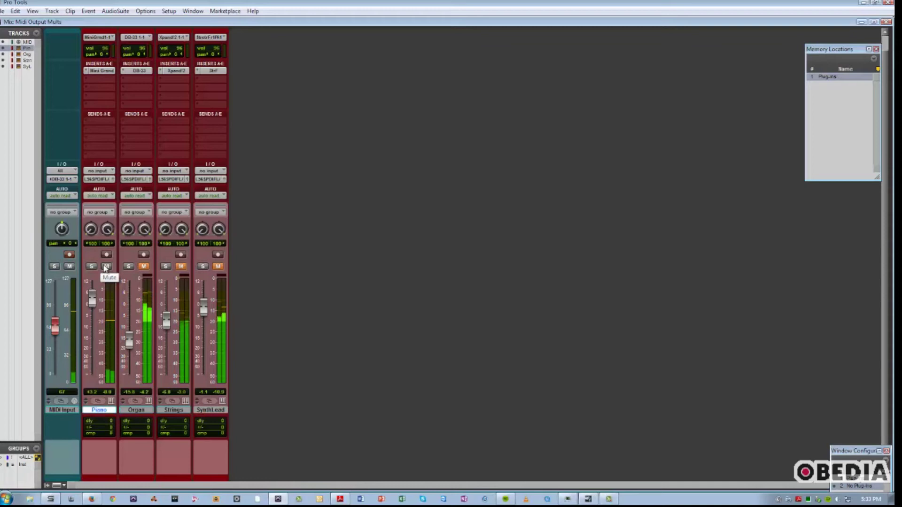
left_click(144, 265)
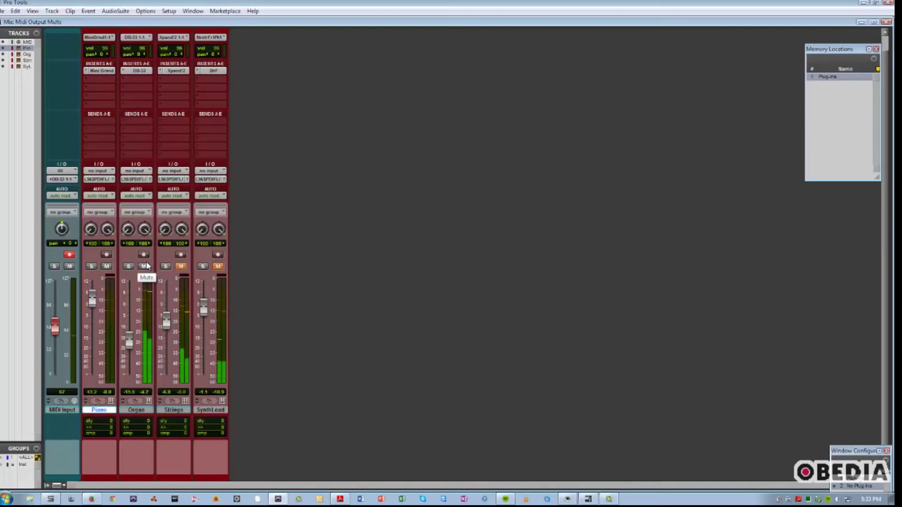
left_click(180, 267)
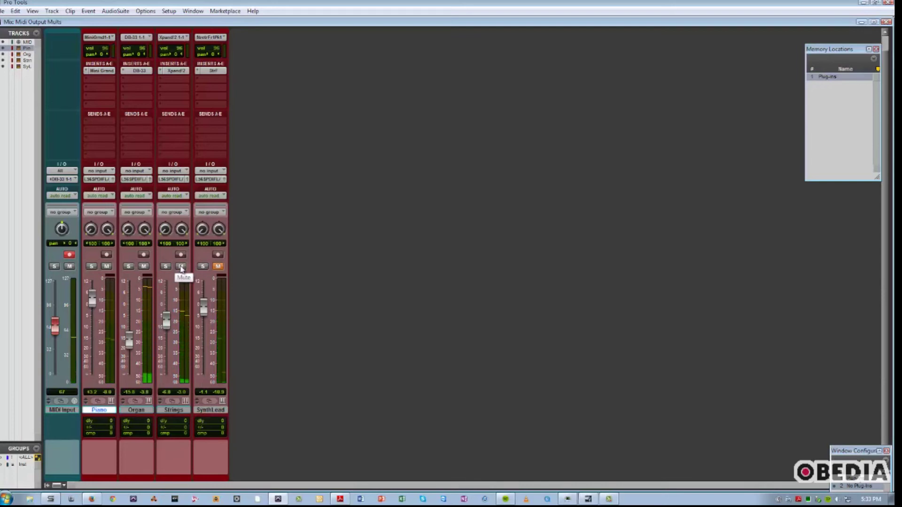
left_click(217, 266)
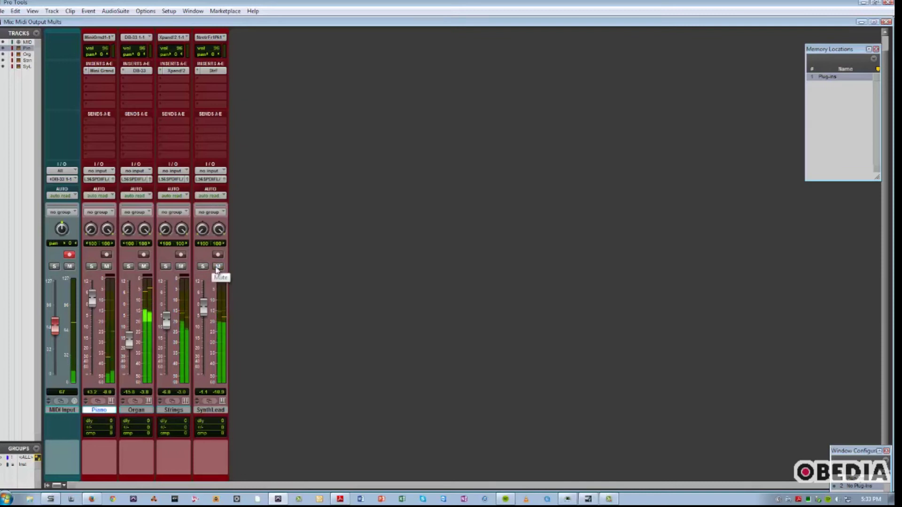
key("space")
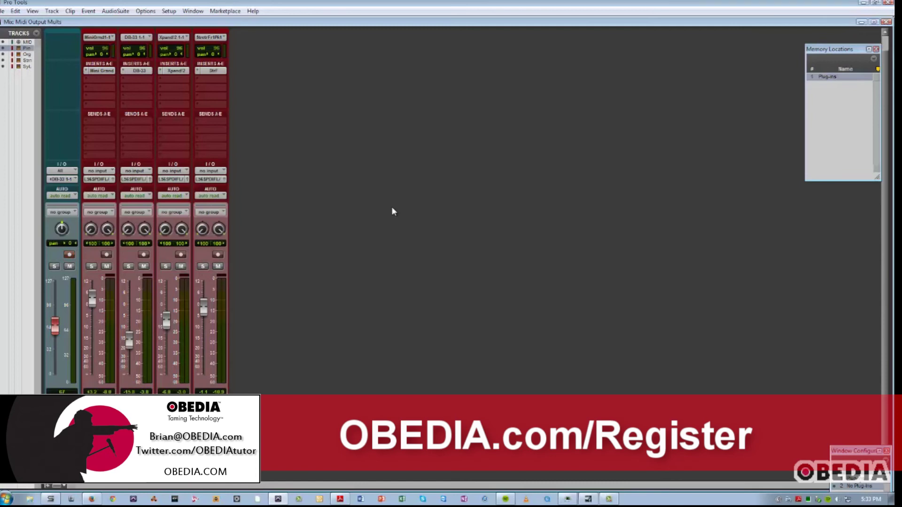
- Reopen the Mini Grand, Structure Free, DB-33 and Xpand2 plug-in windows together
key("KP_Decimal")
key("KP_1")
key("KP_Decimal")
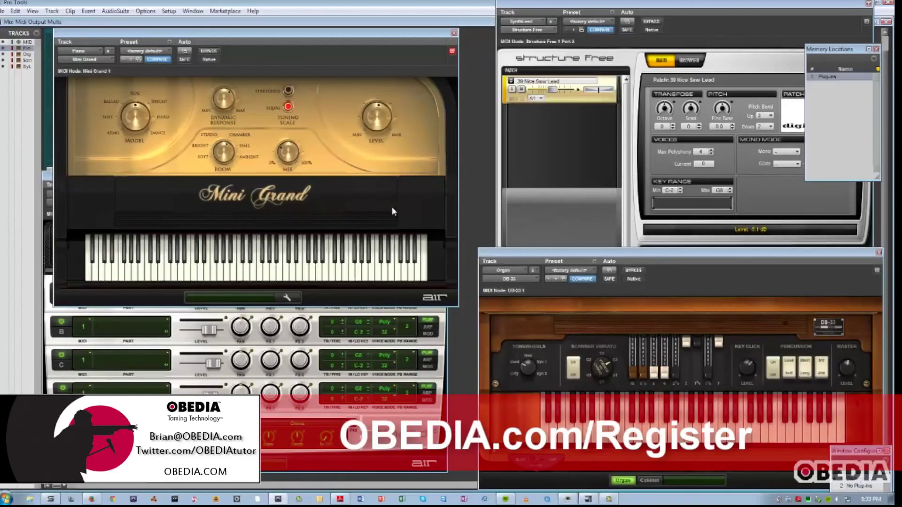